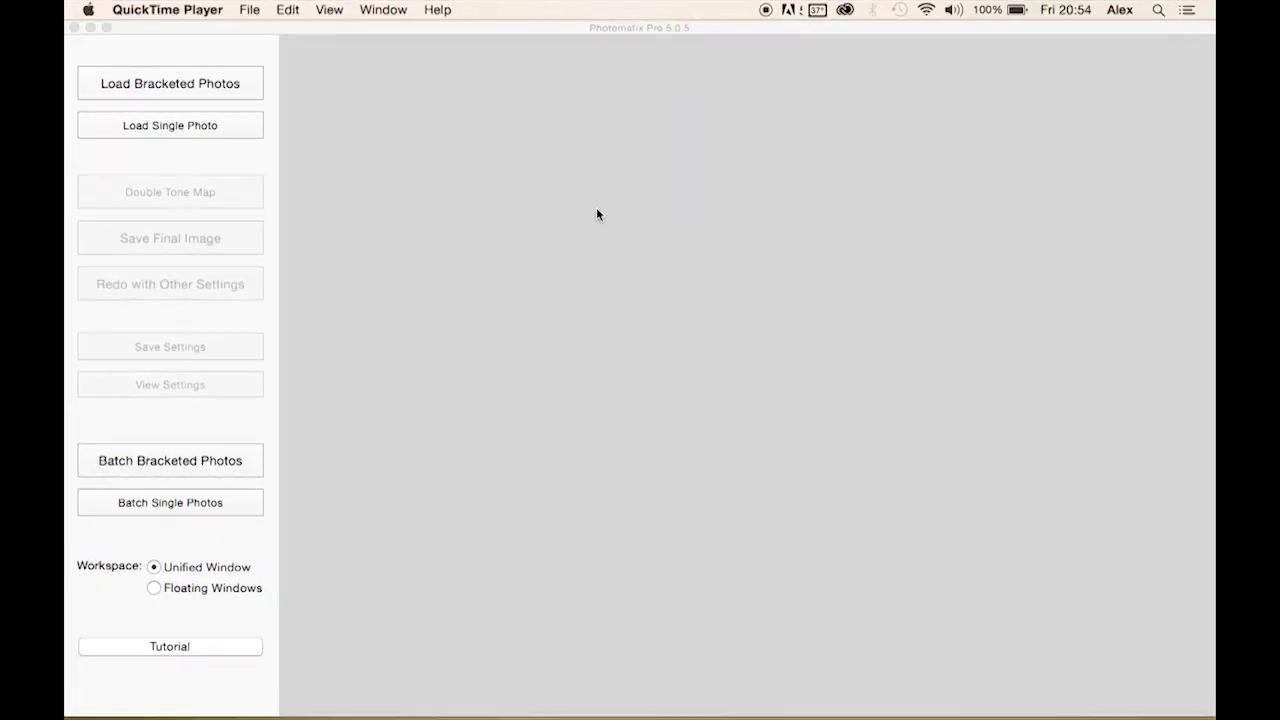
# Load DSC_9150–DSC_9157 from the Shot1 folder as a bracketed set and confirm it
pyautogui.click(217, 85)
pyautogui.click(748, 248)
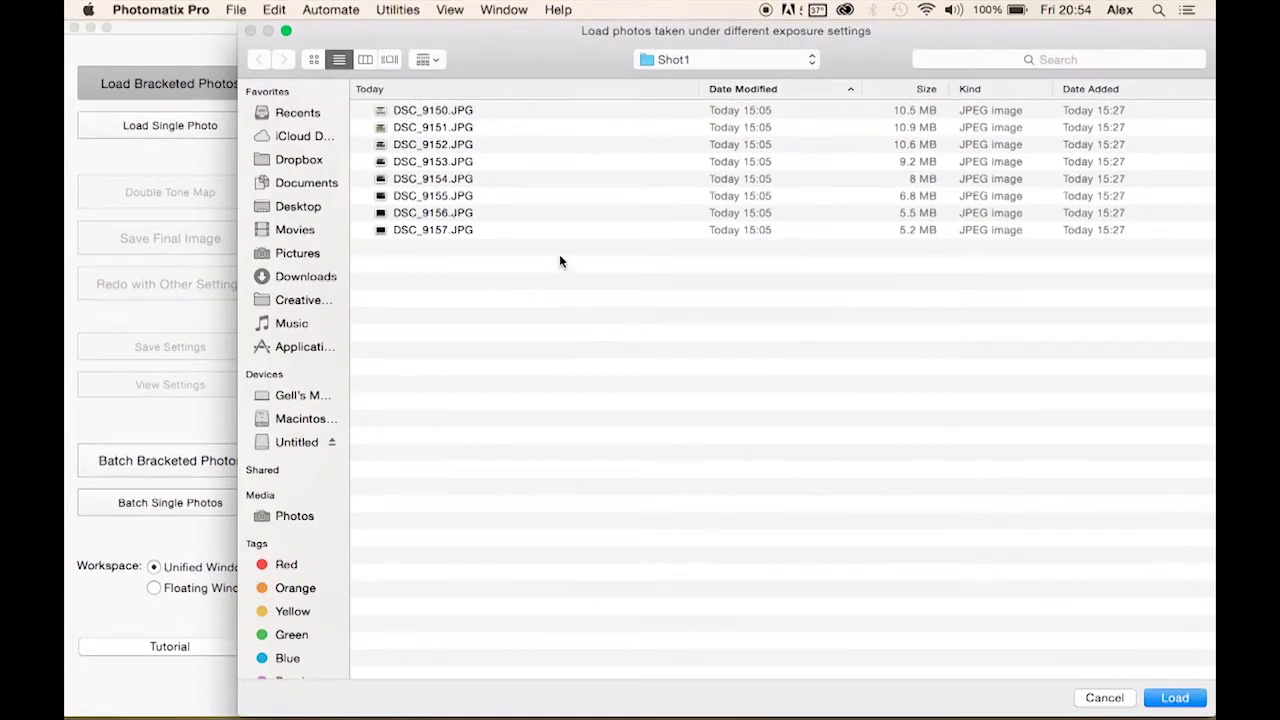
pyautogui.moveTo(559, 261); pyautogui.dragTo(526, 114)
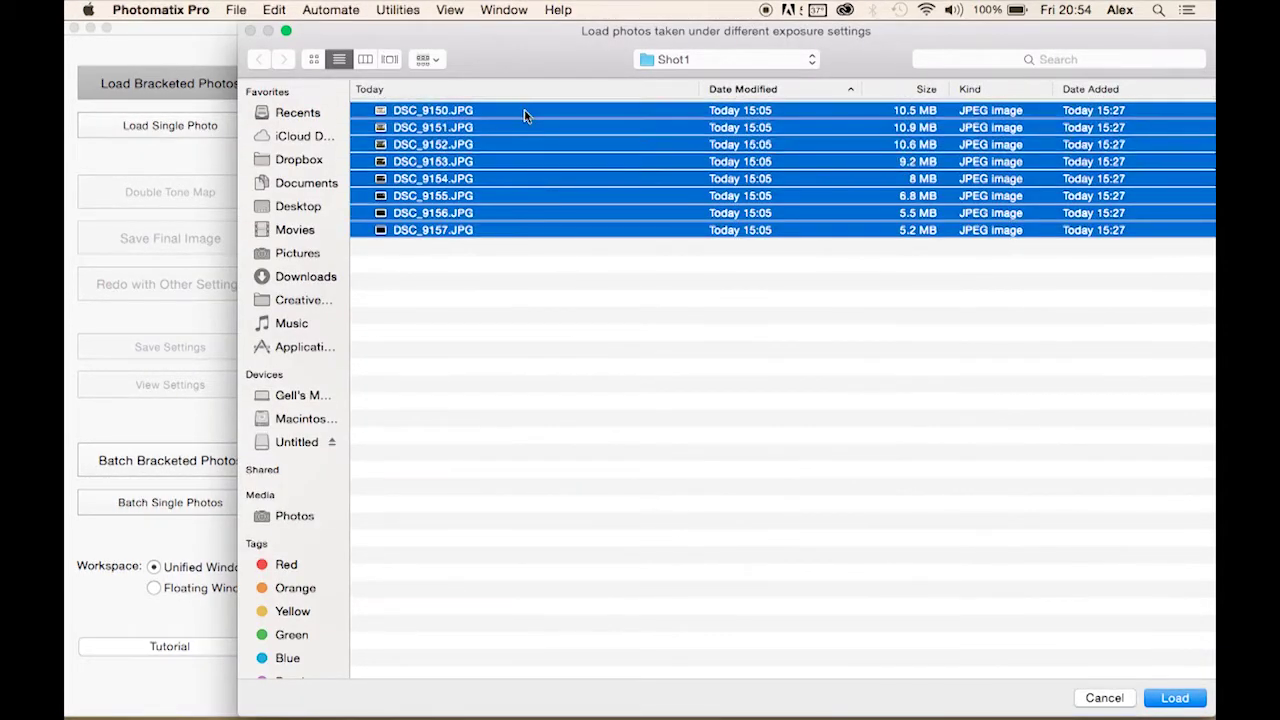
pyautogui.click(1186, 700)
pyautogui.click(763, 408)
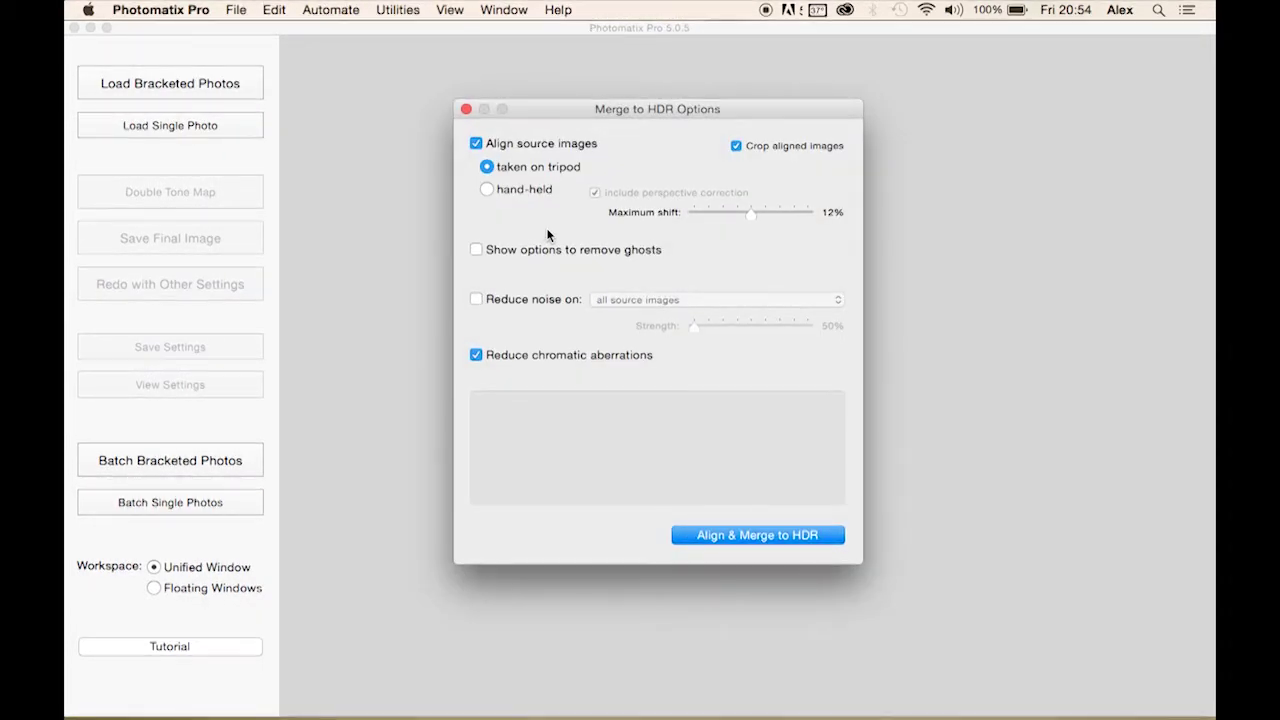
# Merge the eight exposures with tripod alignment and chromatic aberration reduction enabled
pyautogui.moveTo(535, 176)
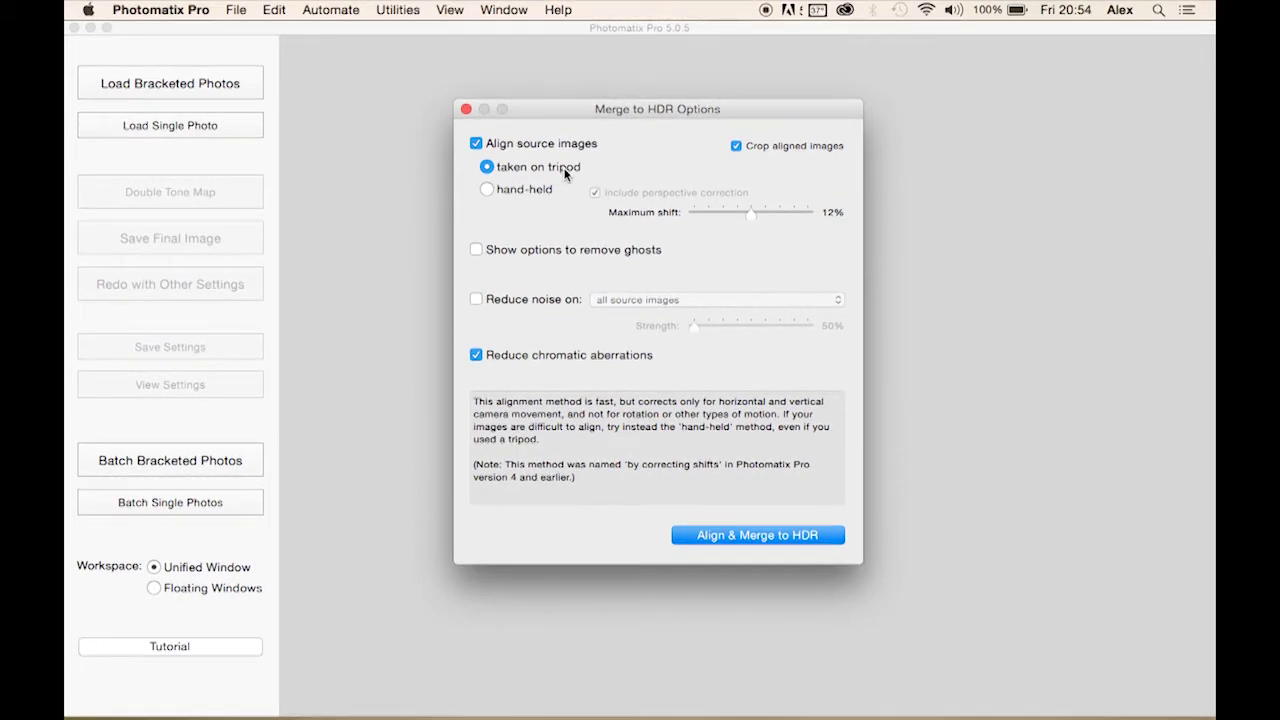
pyautogui.moveTo(621, 256)
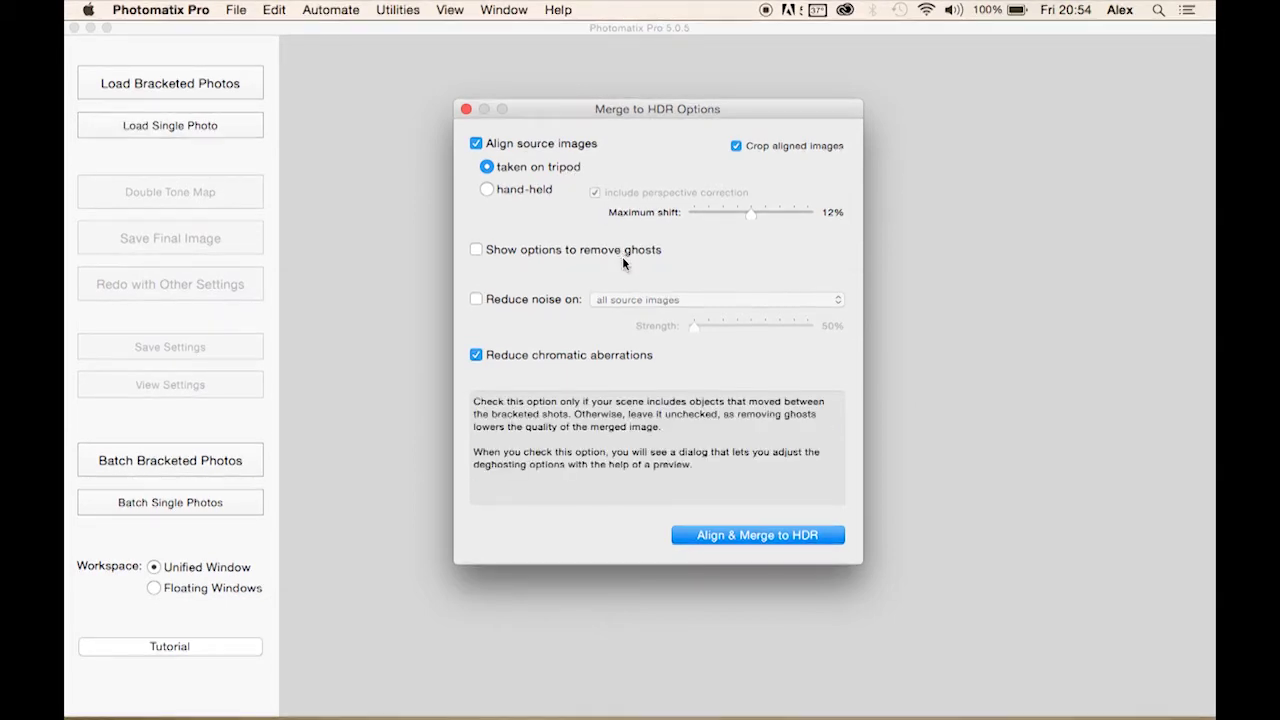
pyautogui.moveTo(573, 312)
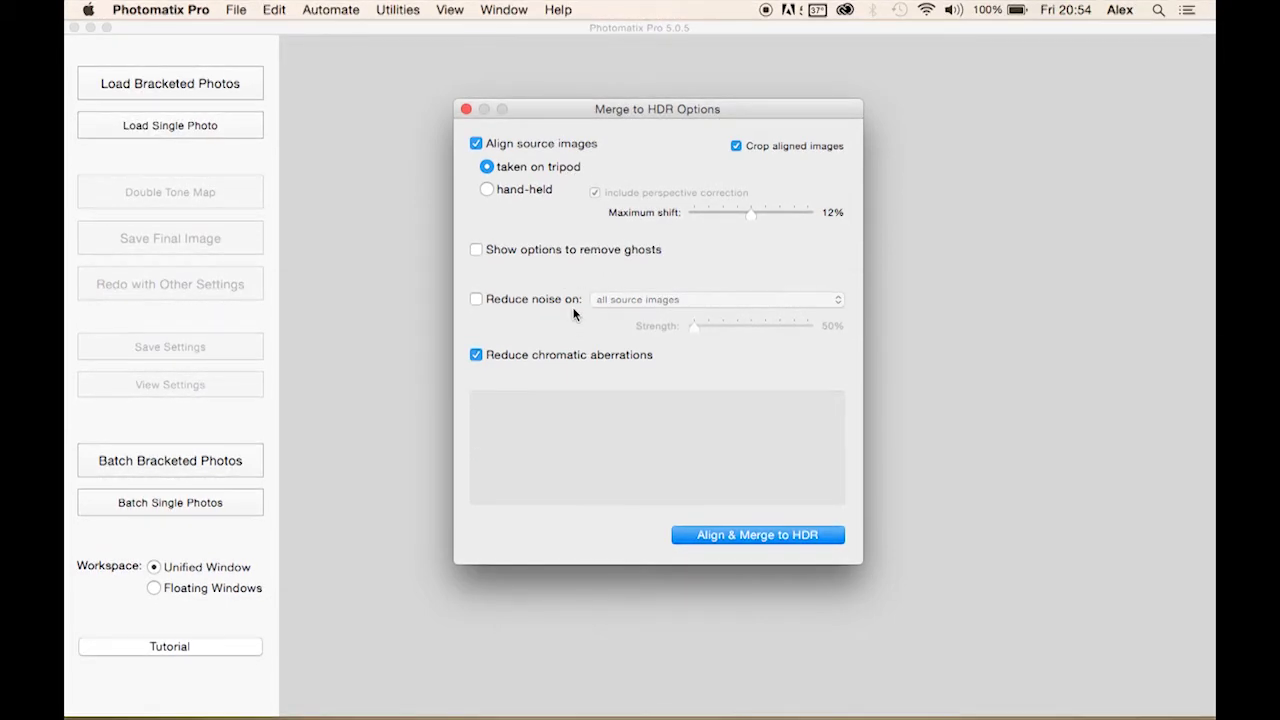
pyautogui.moveTo(571, 364)
pyautogui.click(771, 535)
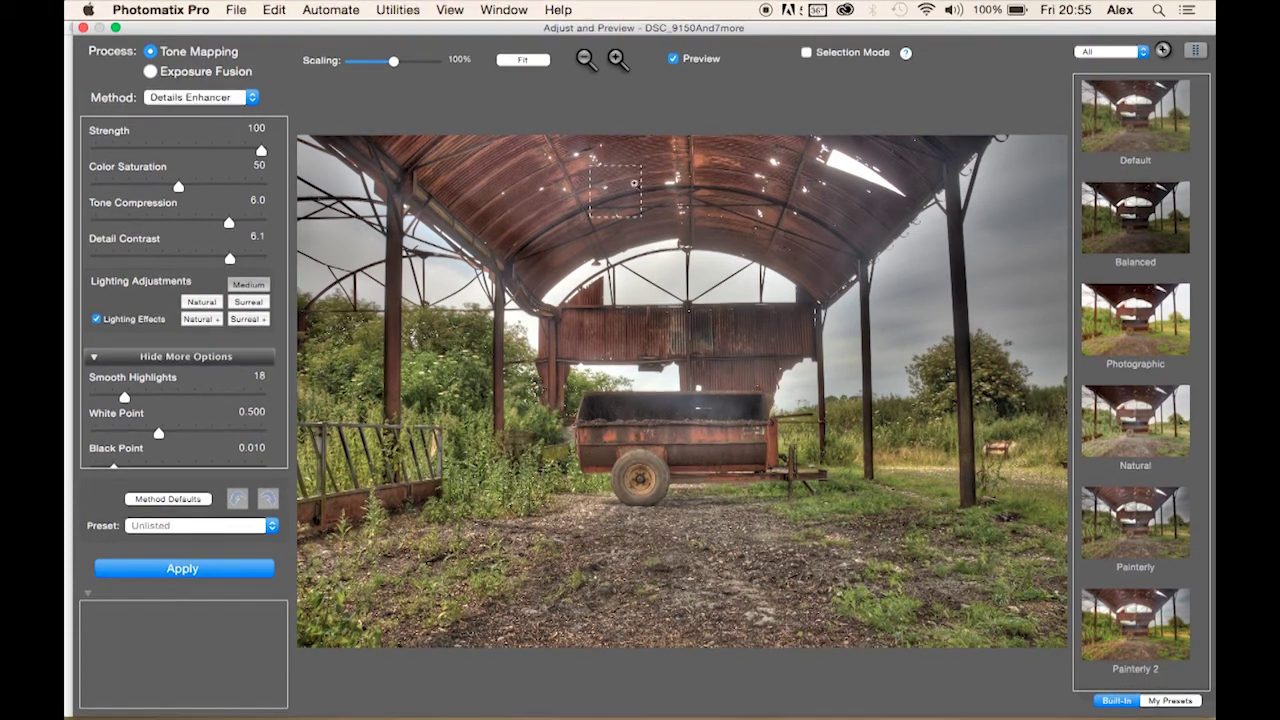
# Preview the Default, Photographic, Painterly, Painterly 2 and Natural presets, ending on Painterly
pyautogui.click(1130, 113)
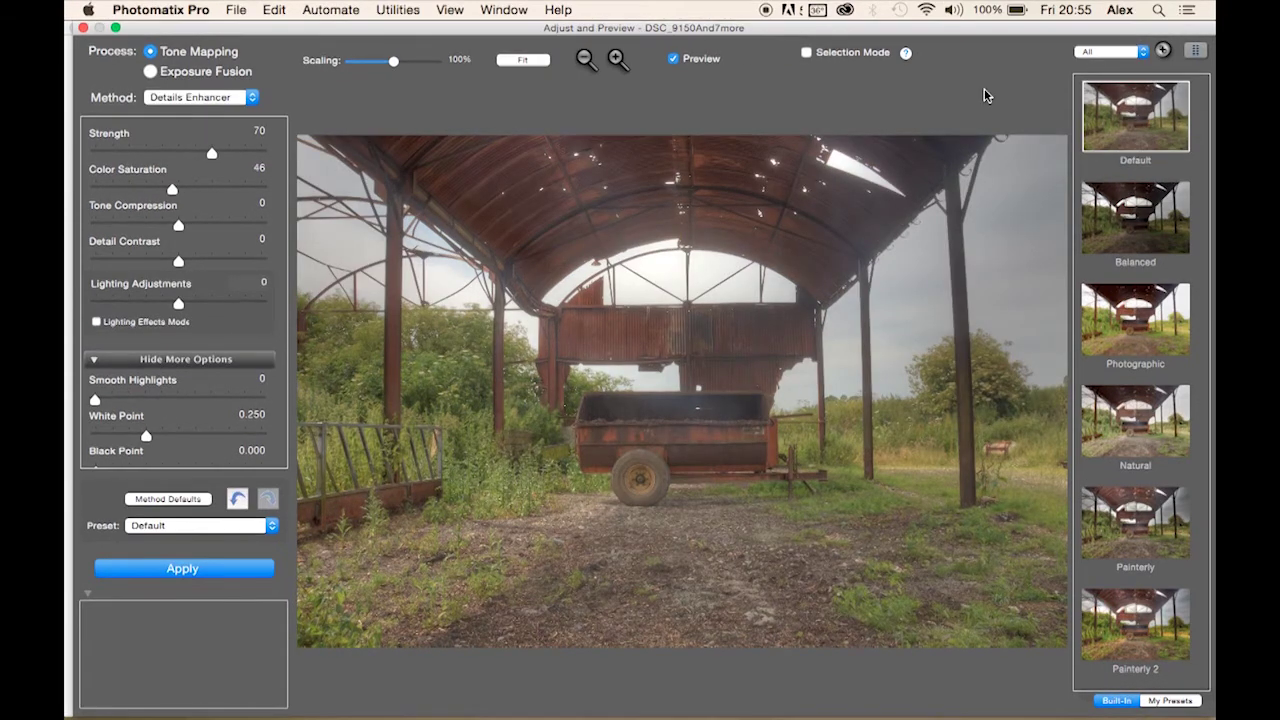
pyautogui.press('Down')
pyautogui.press('Down')
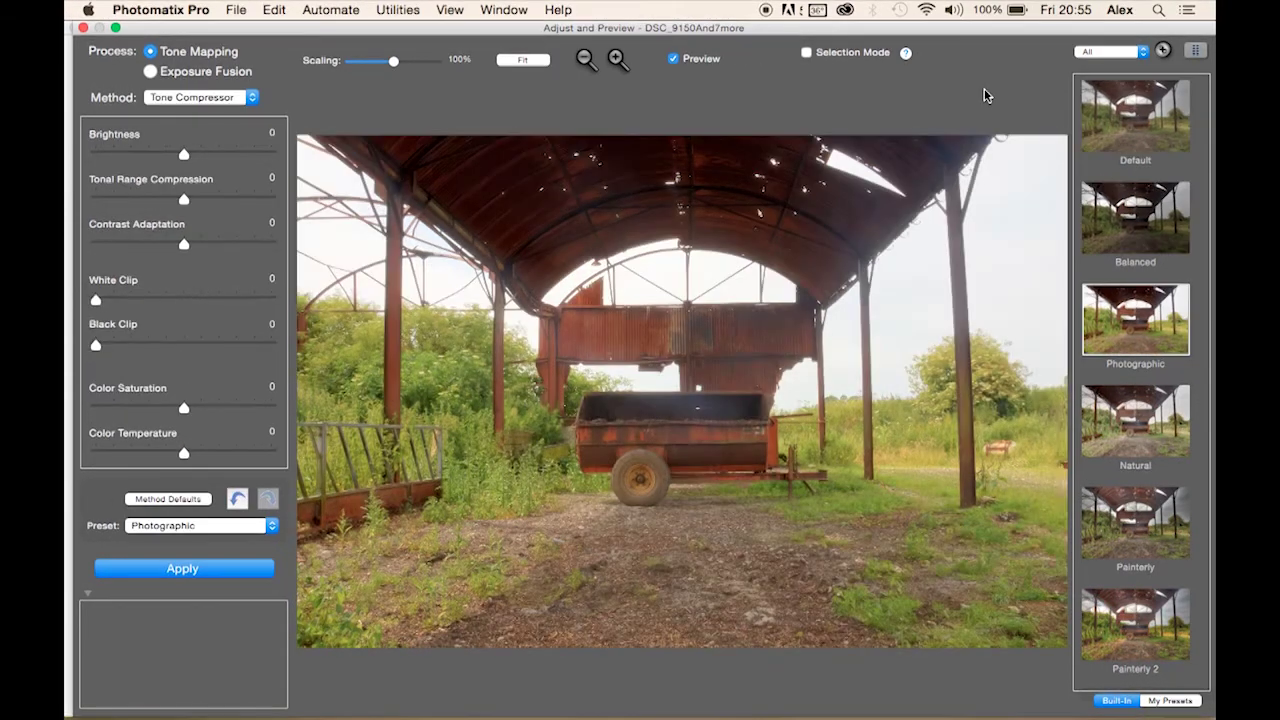
pyautogui.press('Down')
pyautogui.press('Down')
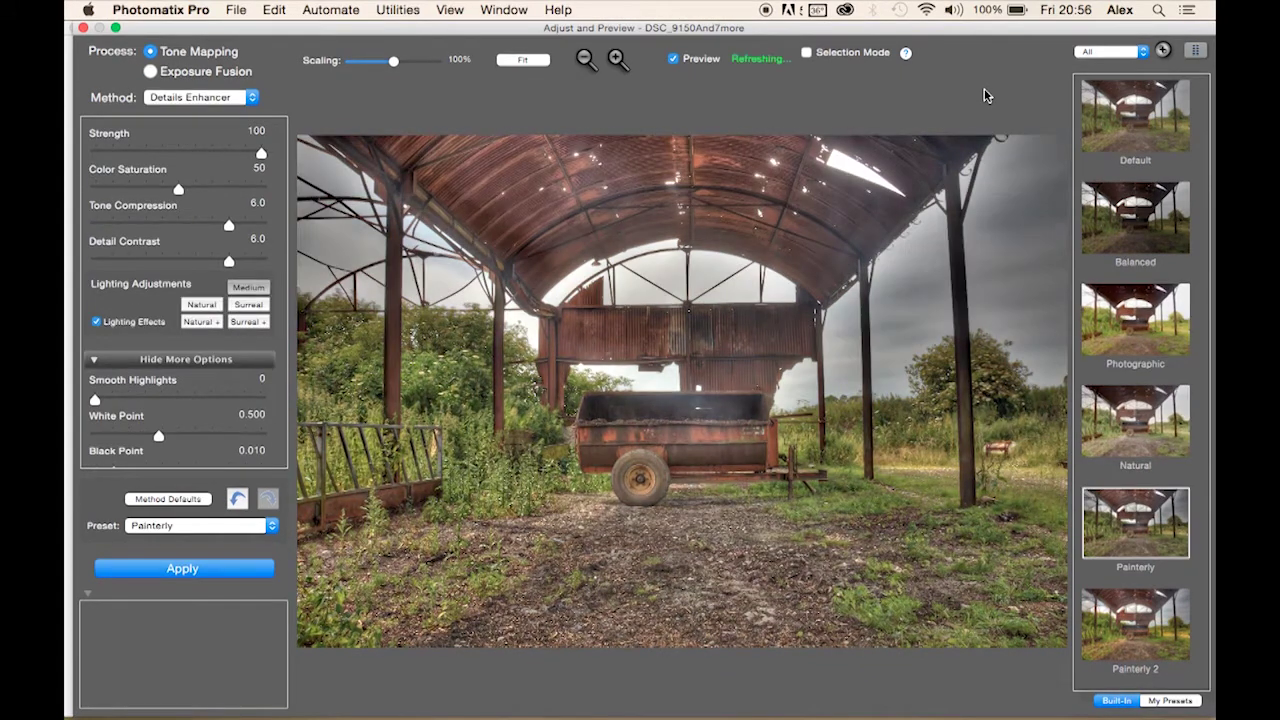
pyautogui.press('Down')
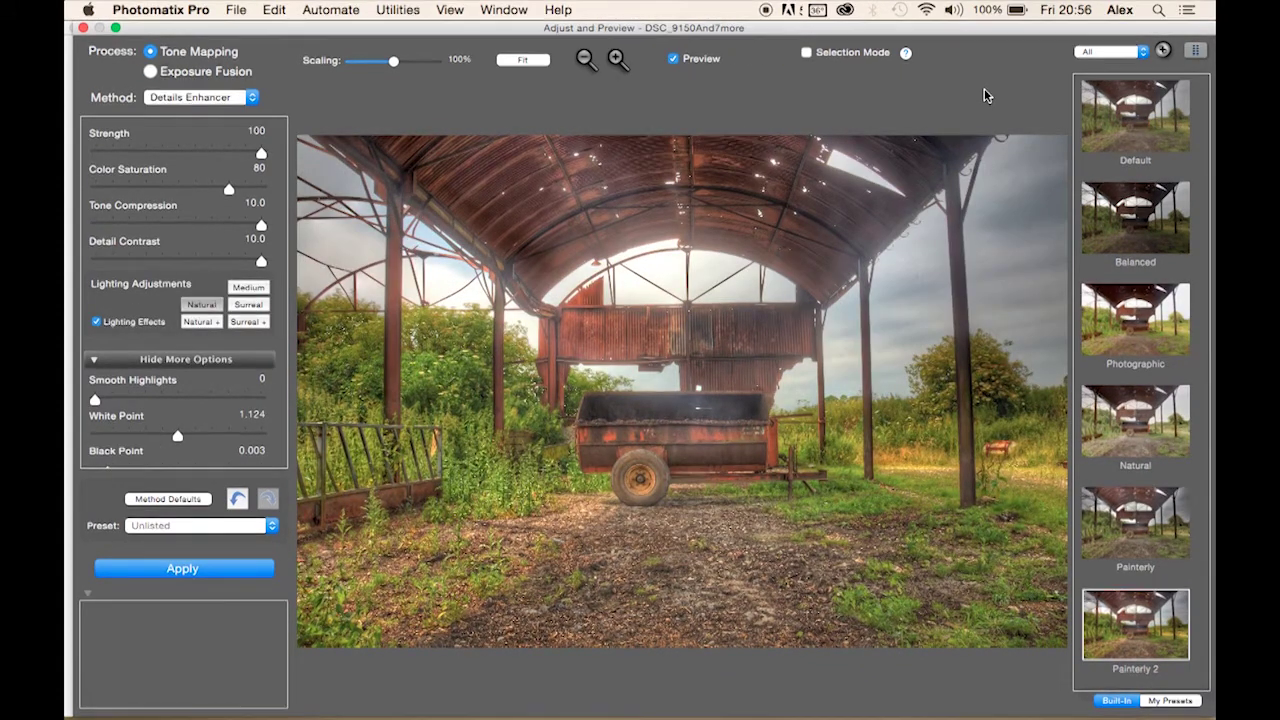
pyautogui.press('Up')
pyautogui.press('Up')
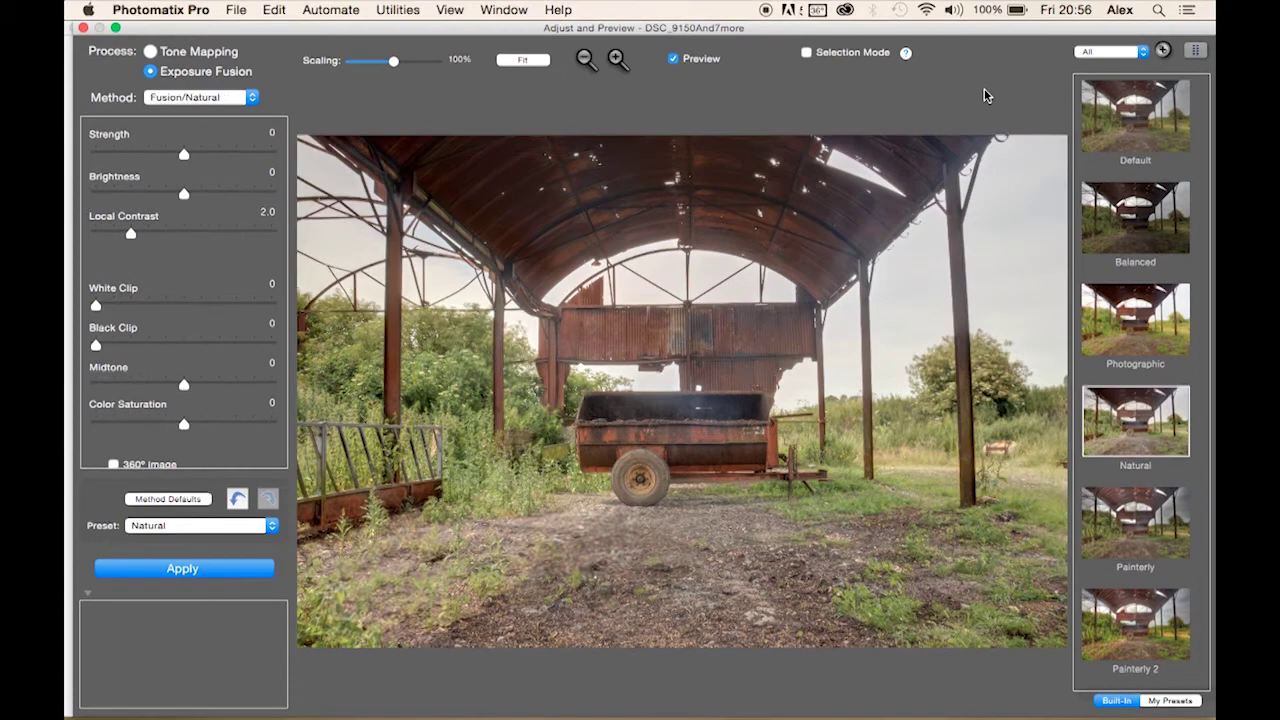
pyautogui.press('Up')
pyautogui.press('Up')
pyautogui.press('Down')
pyautogui.press('Down')
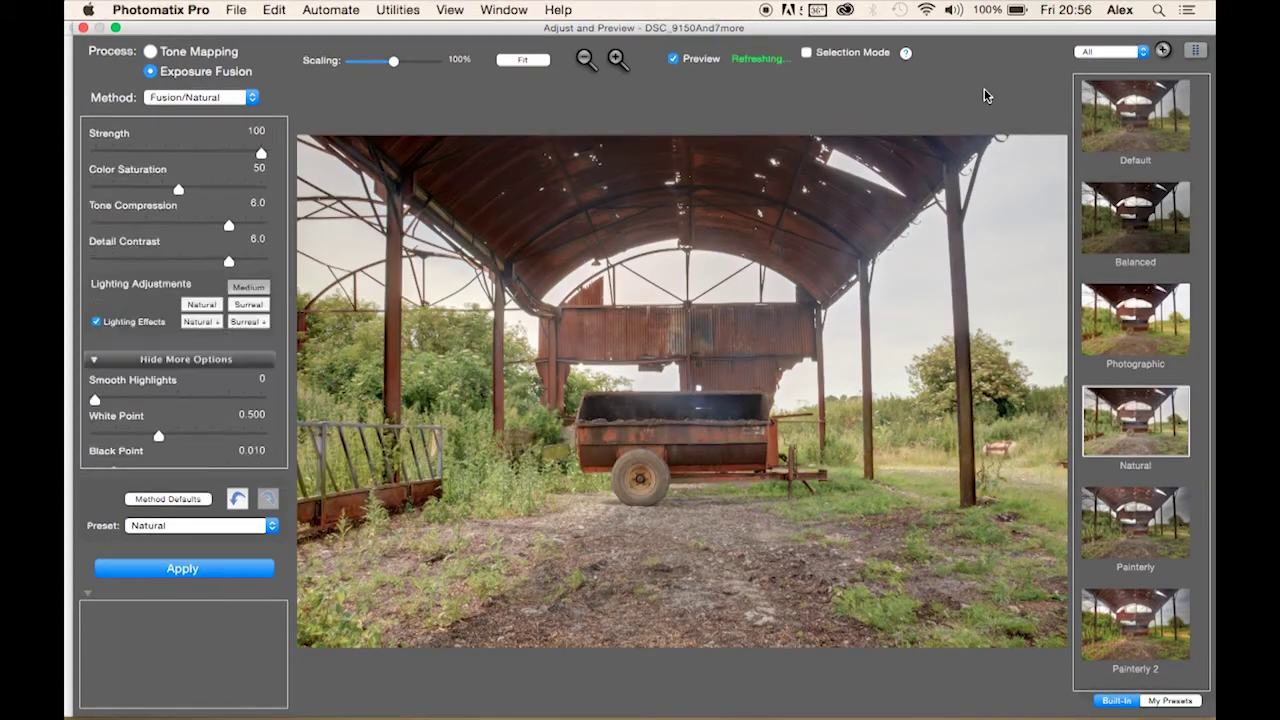
pyautogui.press('Down')
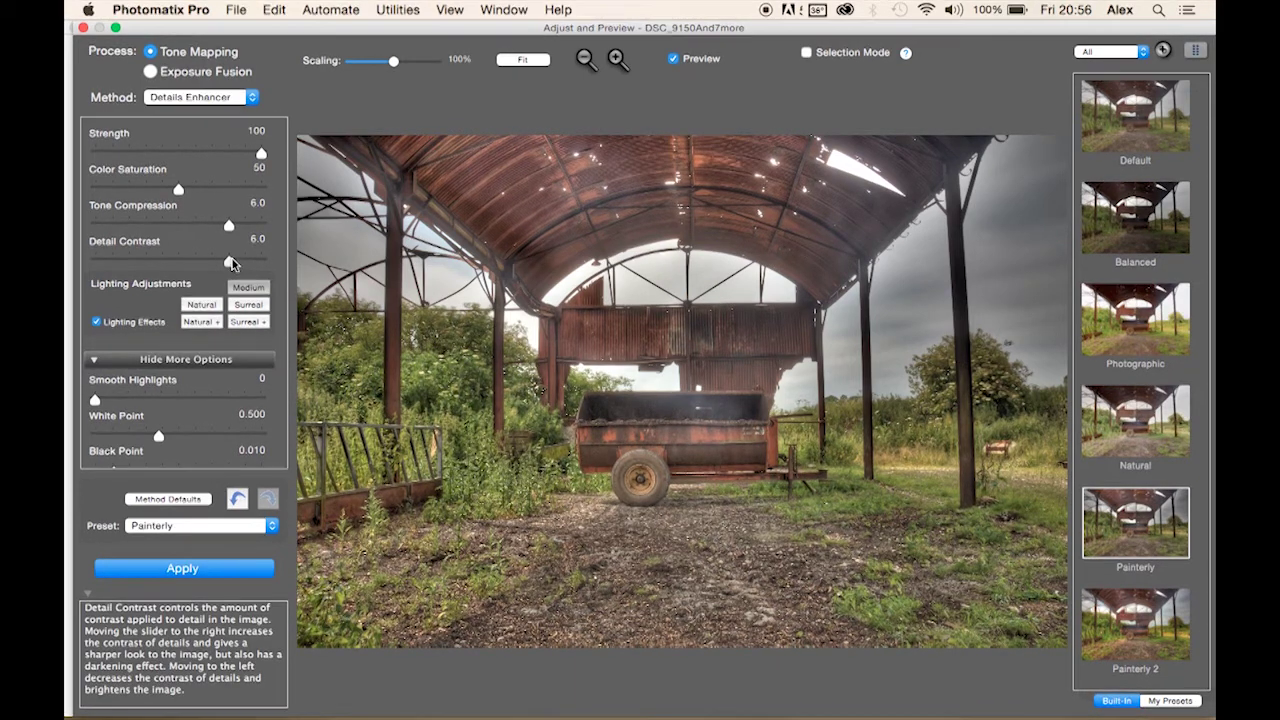
# Adjust Detail Contrast to about 6.5
pyautogui.click(197, 262)
pyautogui.moveTo(200, 263); pyautogui.dragTo(232, 270)
pyautogui.scroll(-5, 230, 300)
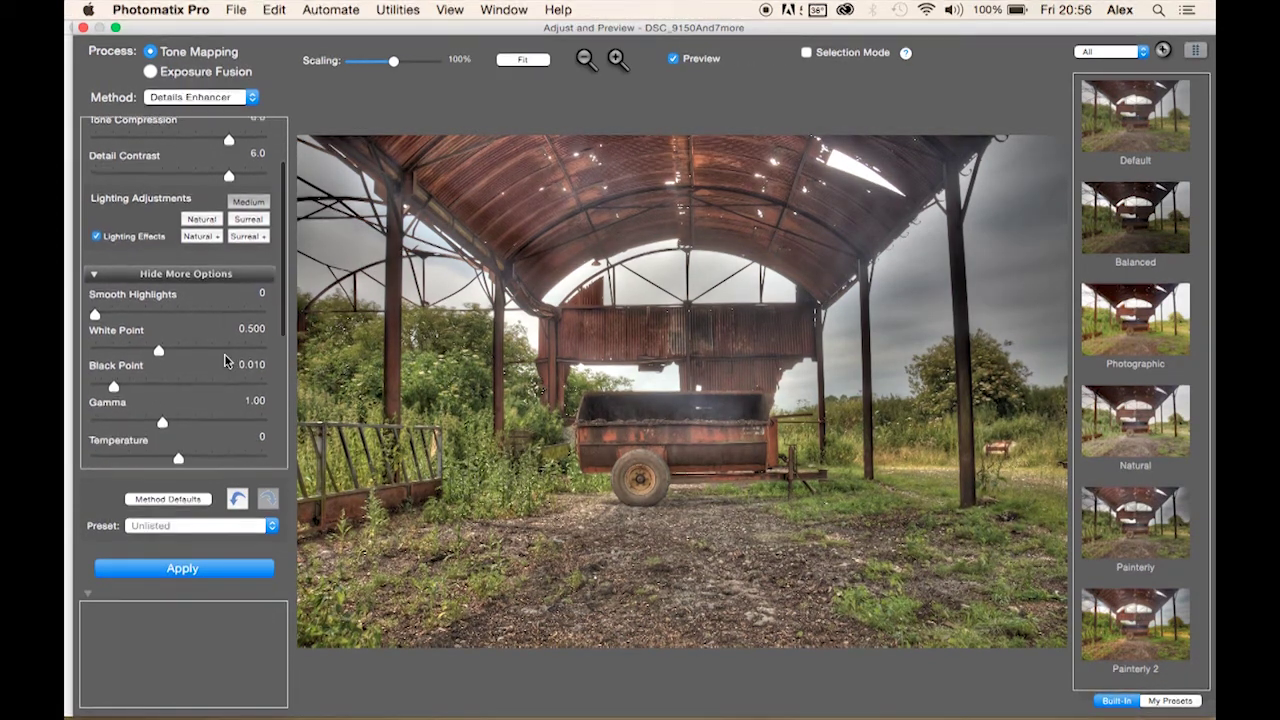
# Warm Temperature to 2.5 and apply the Details Enhancer tone mapping
pyautogui.moveTo(178, 409); pyautogui.dragTo(197, 413)
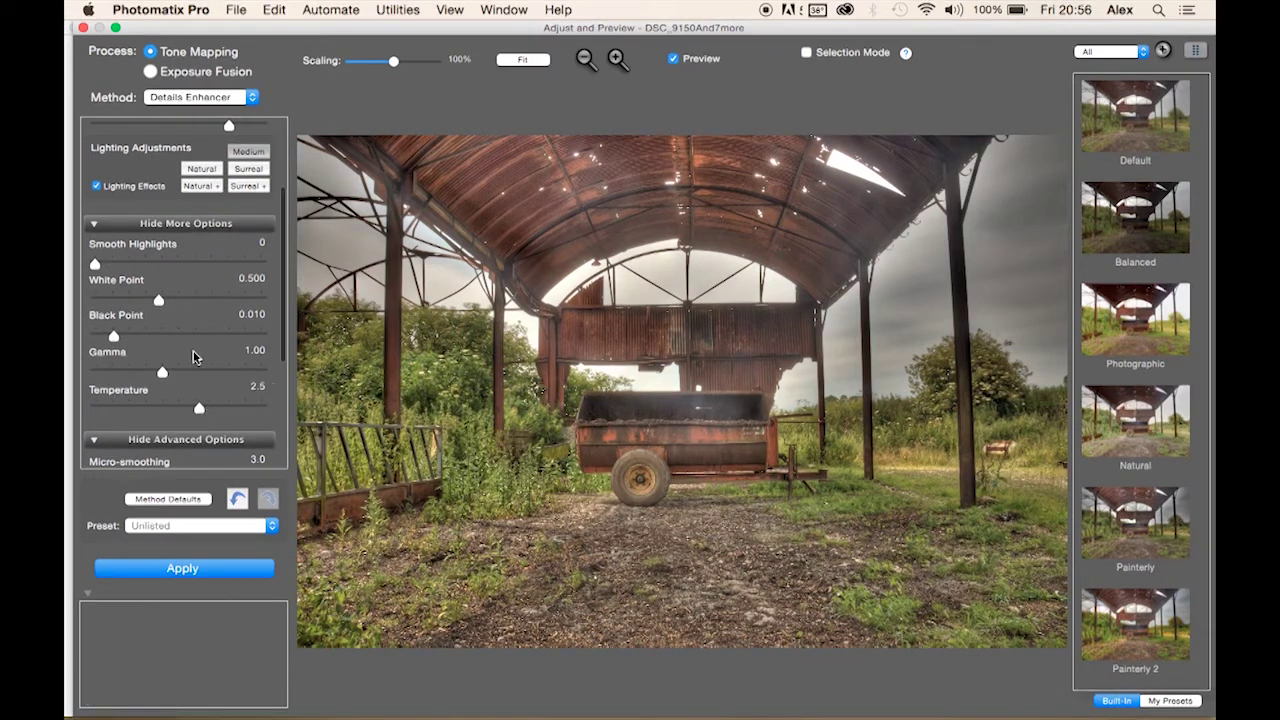
pyautogui.scroll(-2, 195, 358)
pyautogui.scroll(-7, 195, 360)
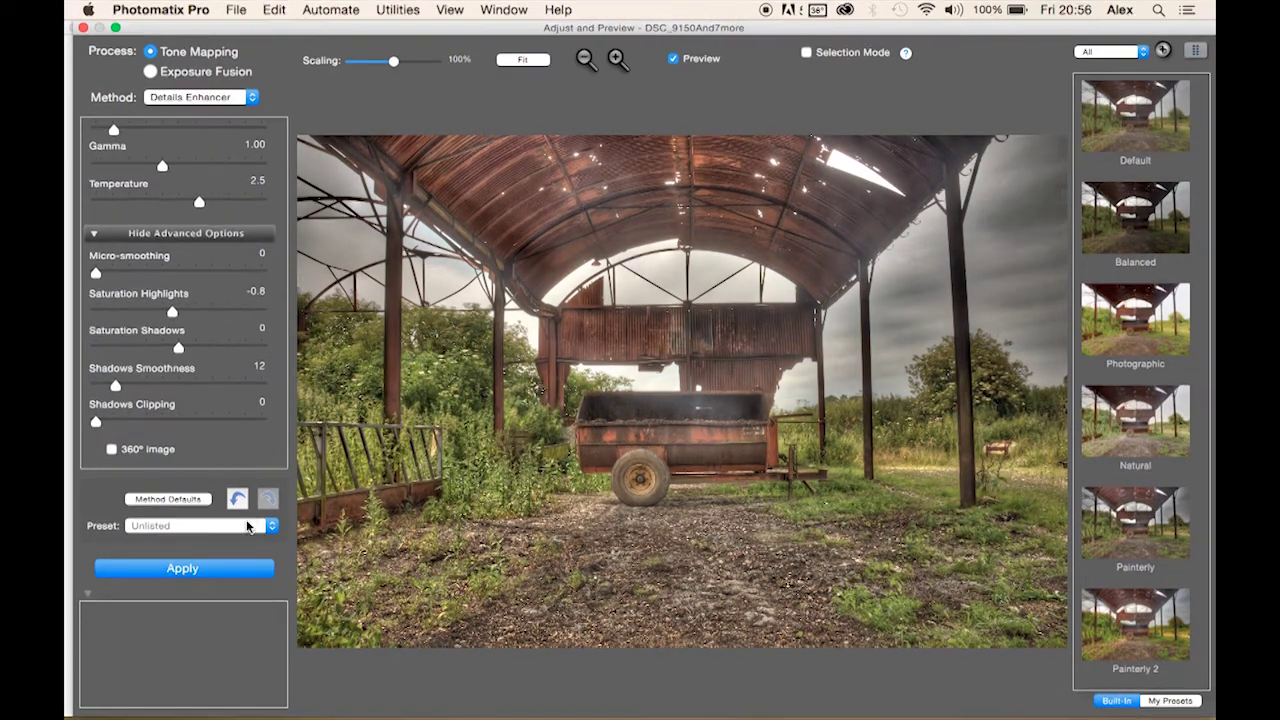
pyautogui.click(222, 572)
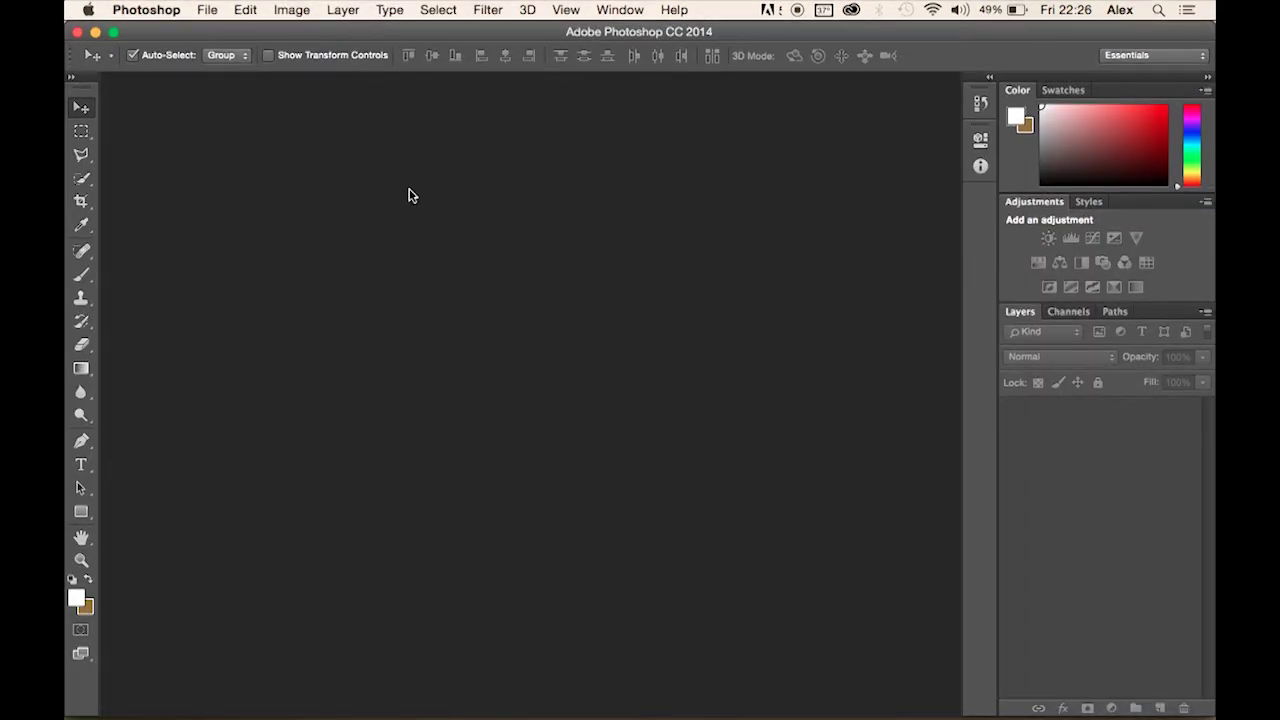
# Start Merge to HDR Pro and select the seven exposures DSC_9142–DSC_9148
pyautogui.click(207, 10)
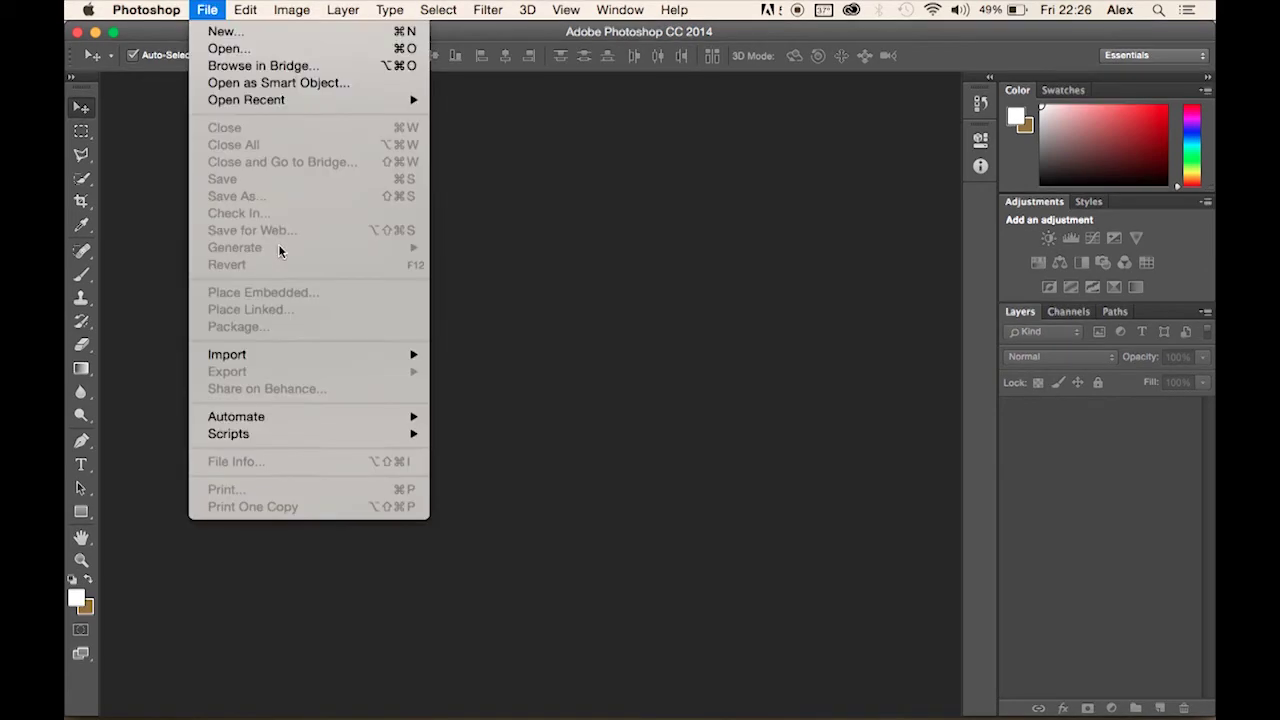
pyautogui.moveTo(287, 417)
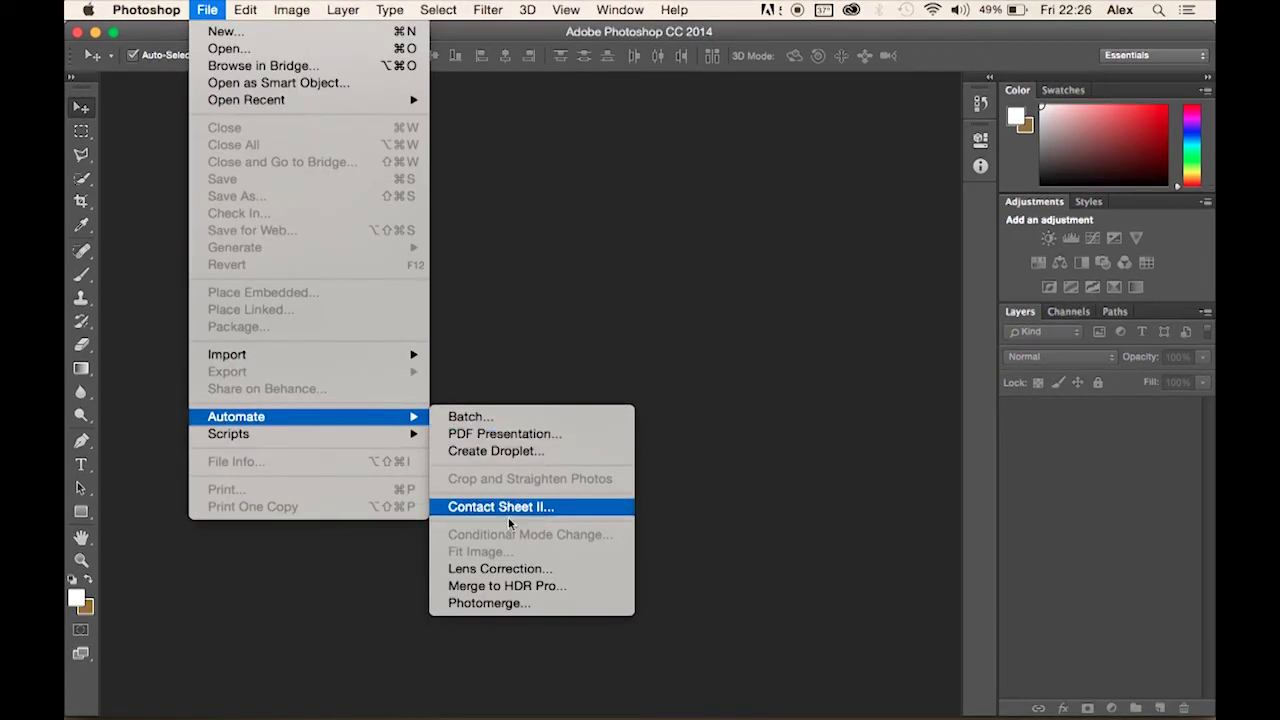
pyautogui.click(516, 594)
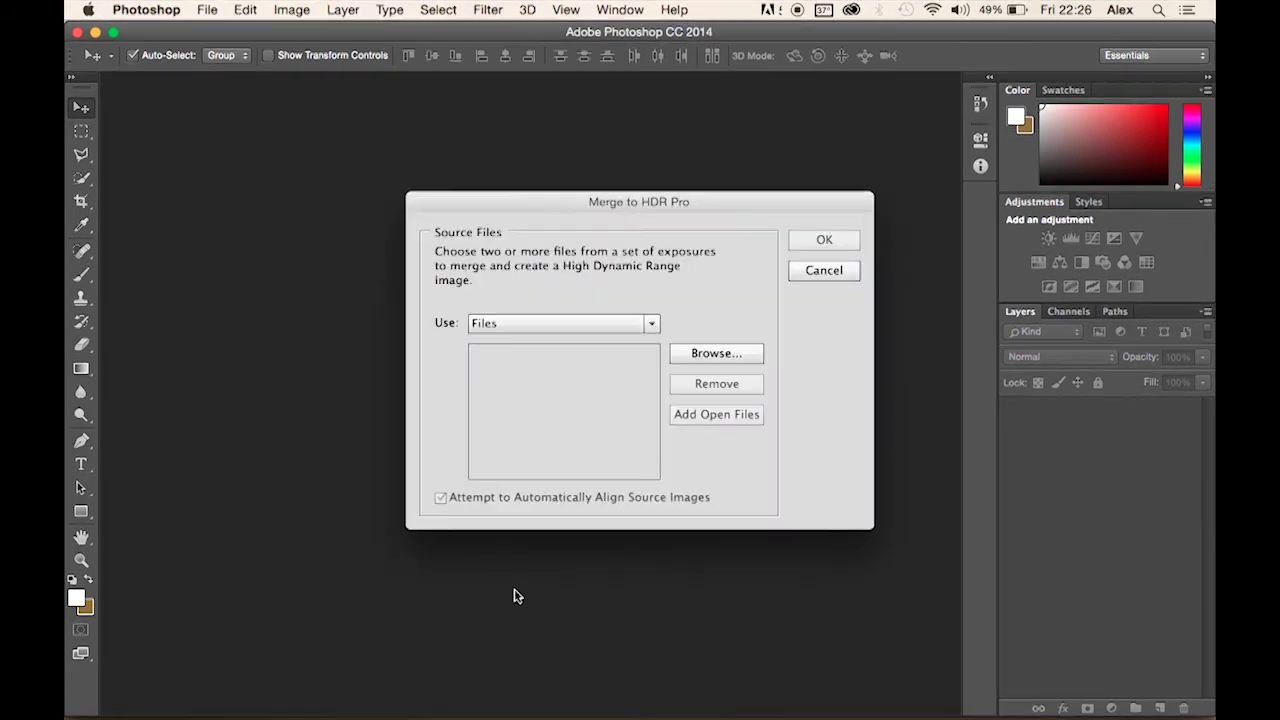
pyautogui.click(719, 355)
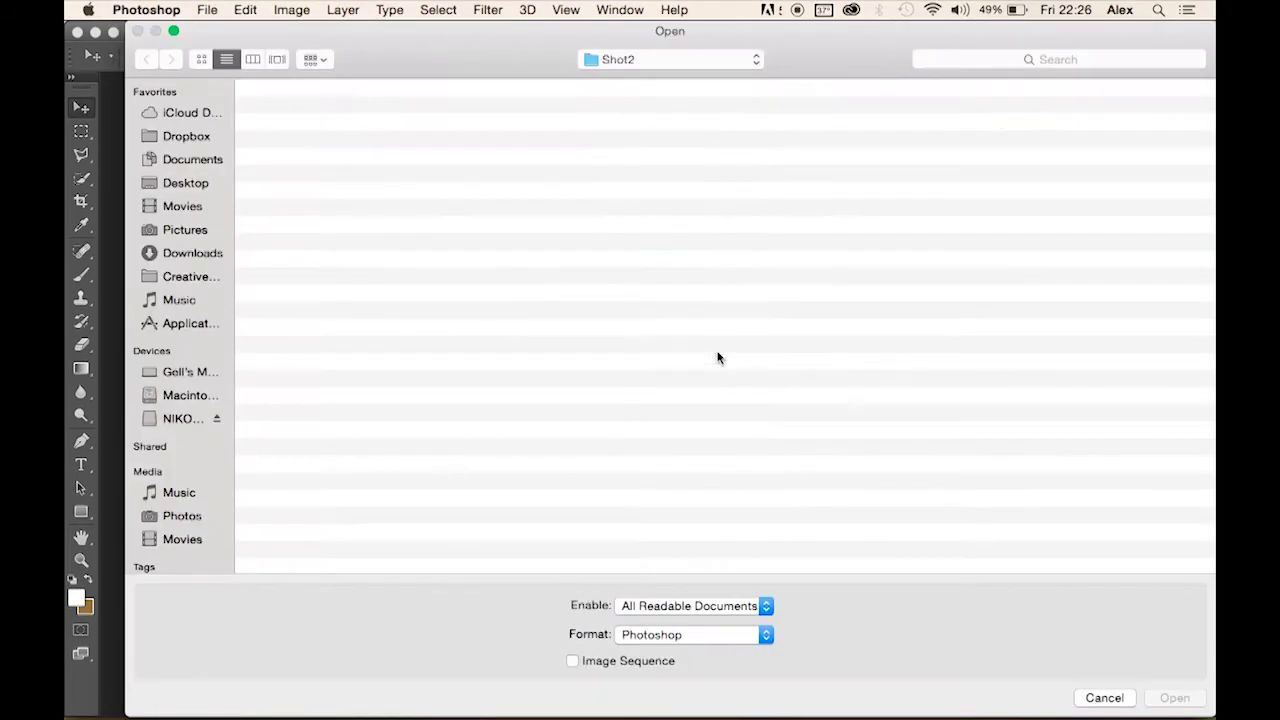
pyautogui.moveTo(529, 303); pyautogui.dragTo(463, 134)
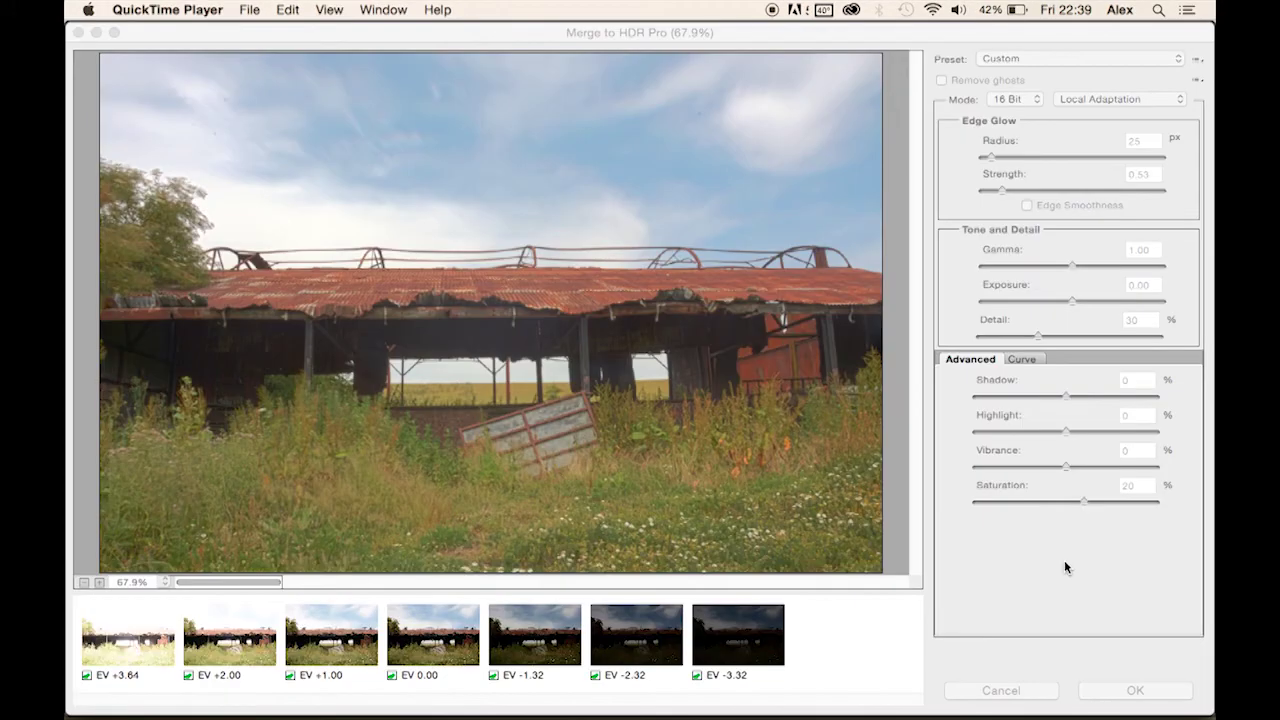
# Preview the Photorealistic HDR preset in the merge window
pyautogui.click(637, 32)
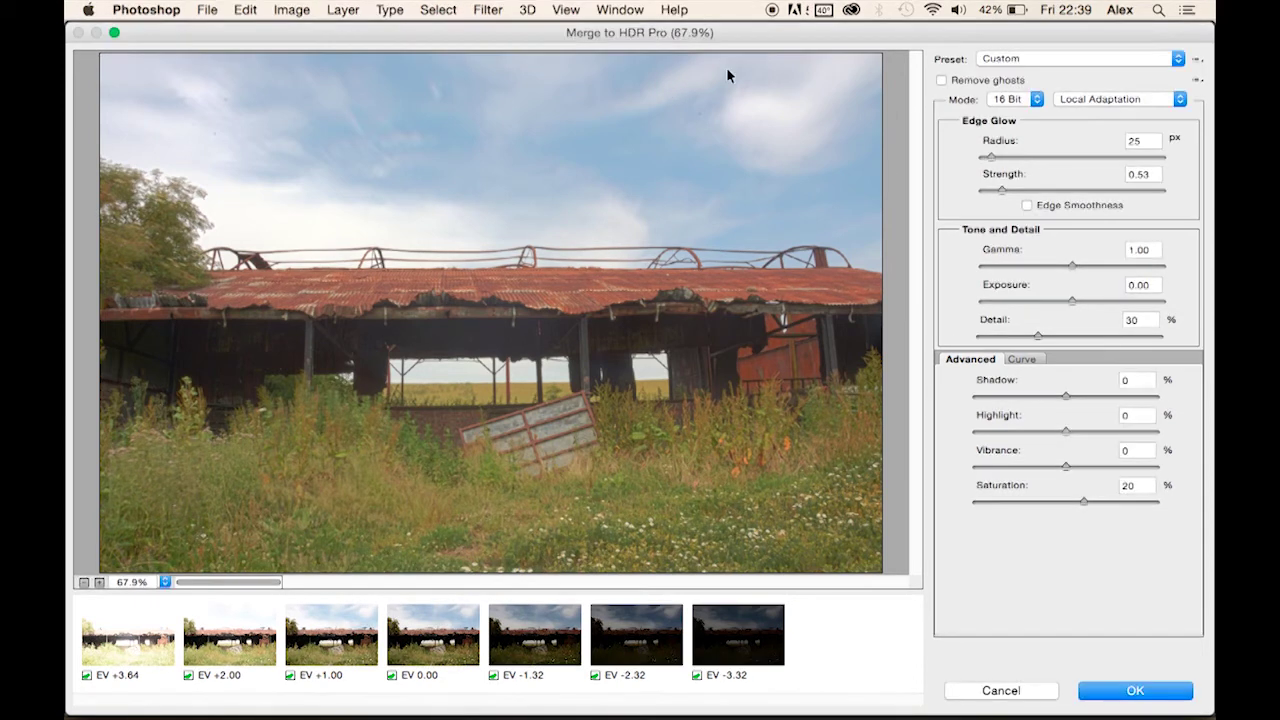
pyautogui.click(1129, 62)
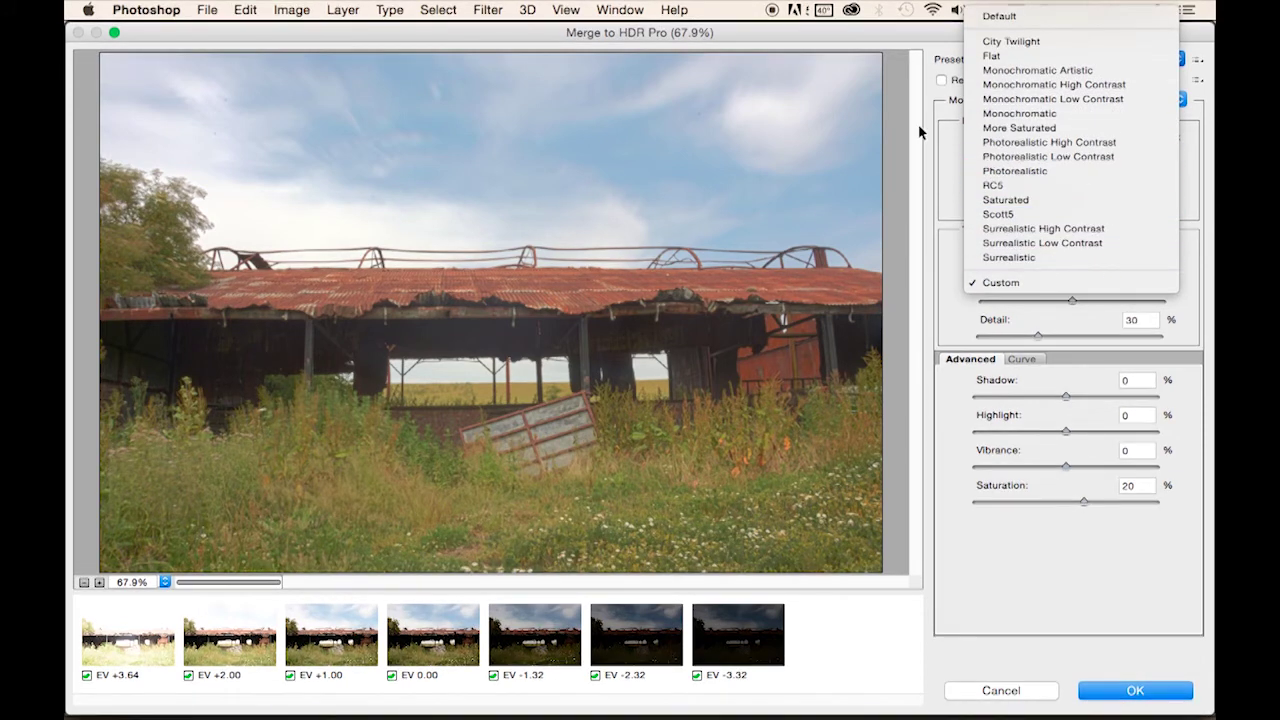
pyautogui.click(545, 340)
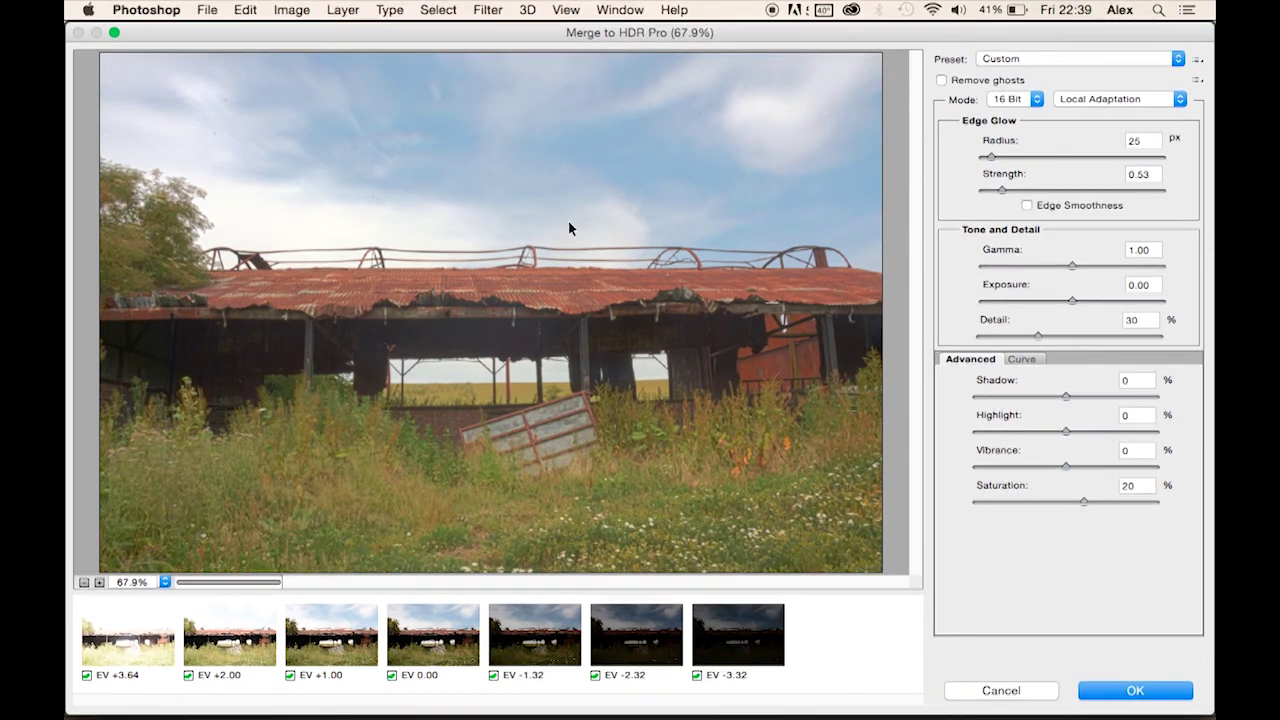
pyautogui.click(1067, 60)
pyautogui.moveTo(1066, 12)
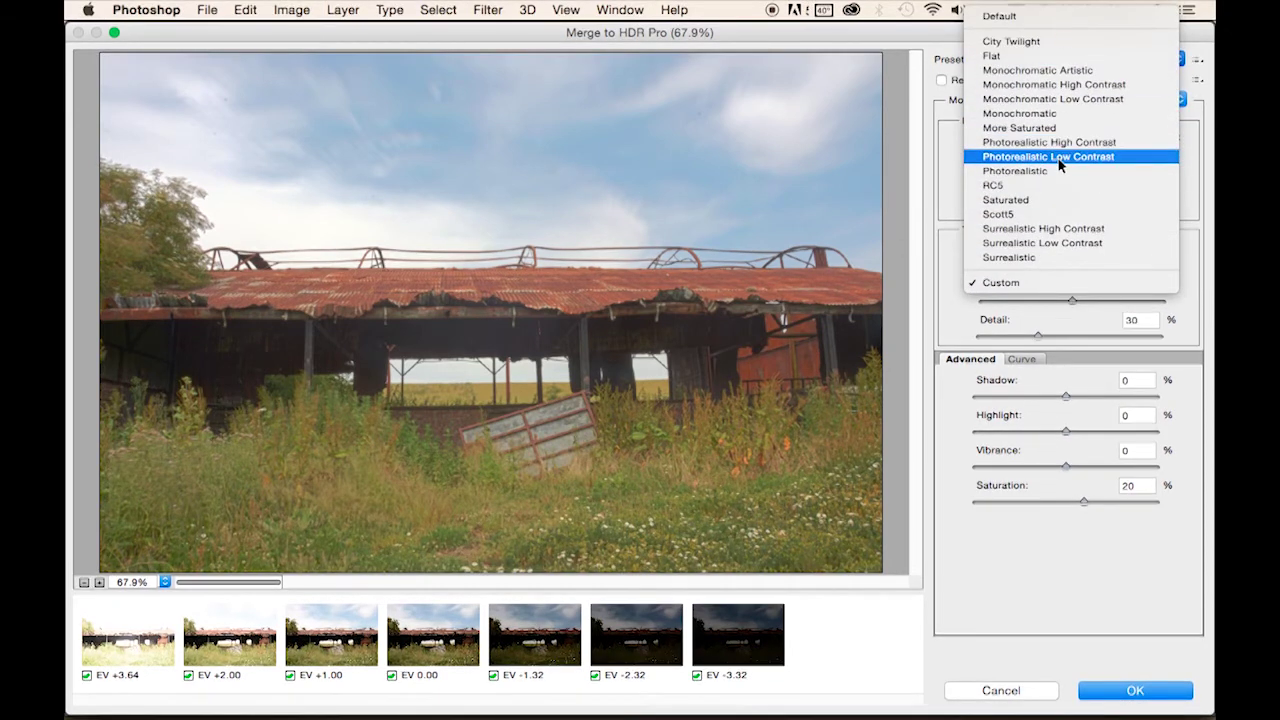
pyautogui.click(1051, 172)
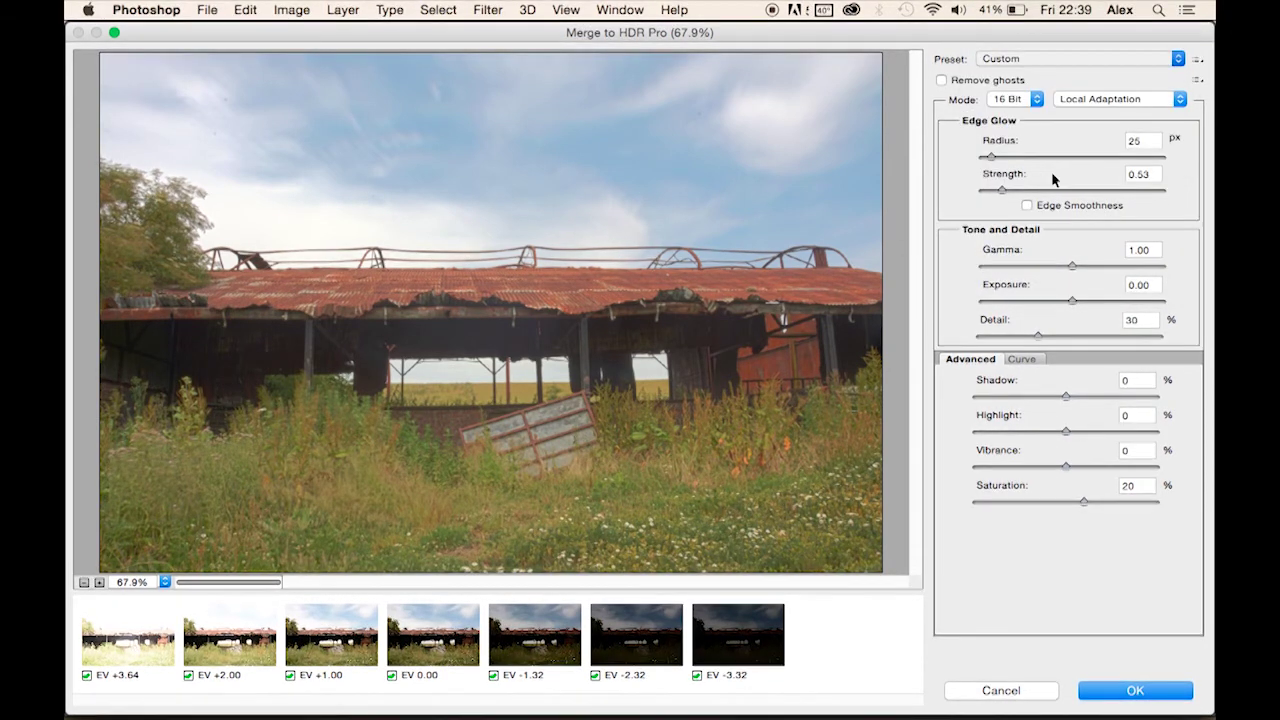
# Try the Scott5 preset, then settle back on Default
pyautogui.click(1058, 60)
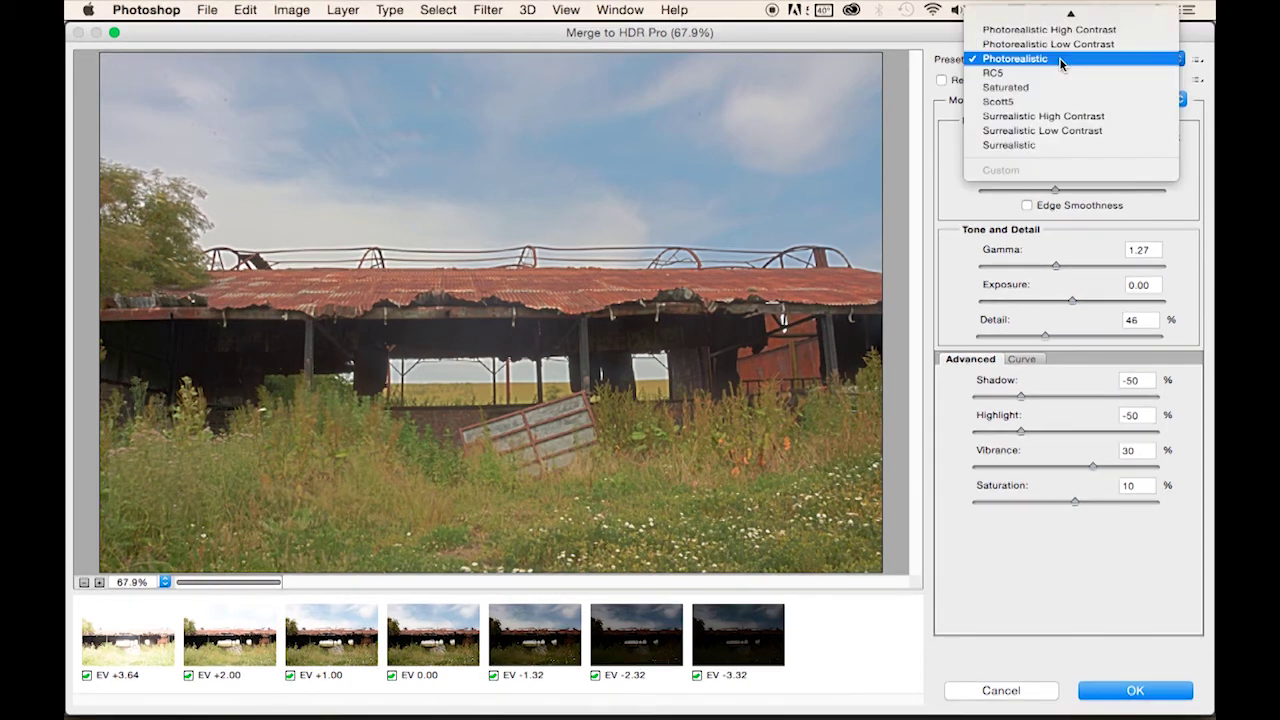
pyautogui.click(1050, 157)
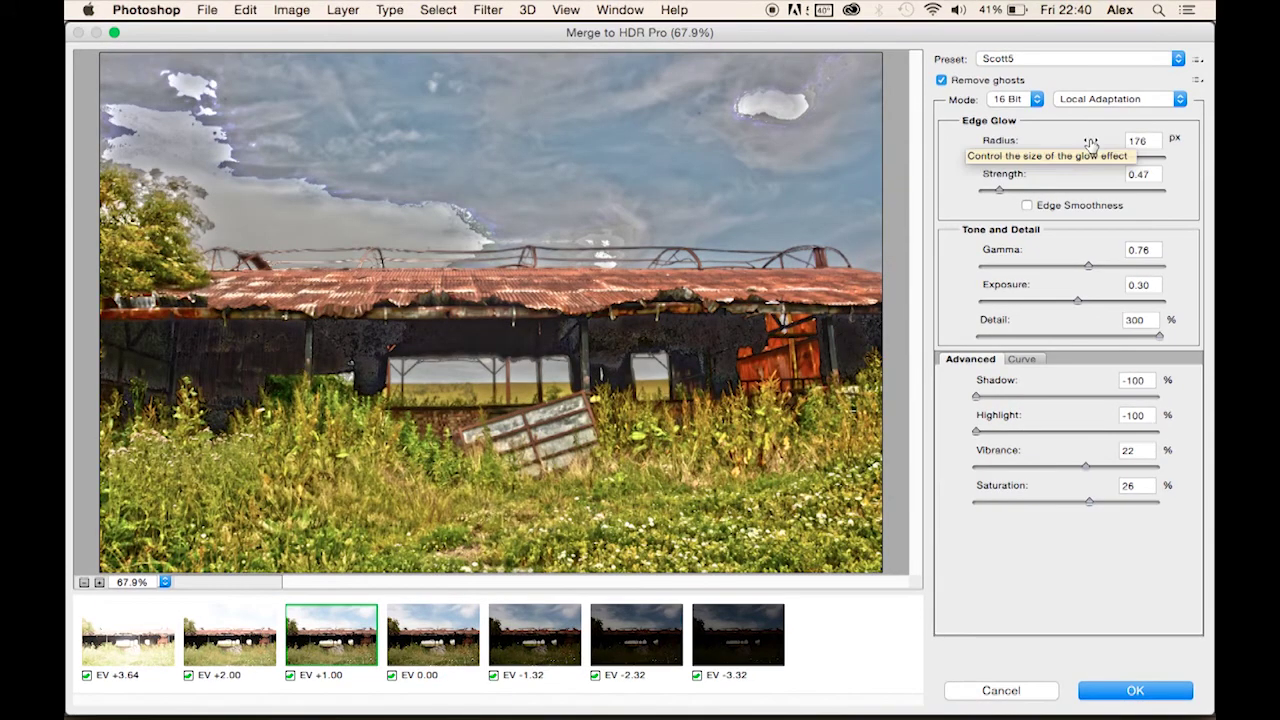
pyautogui.click(1069, 62)
pyautogui.moveTo(1066, 12)
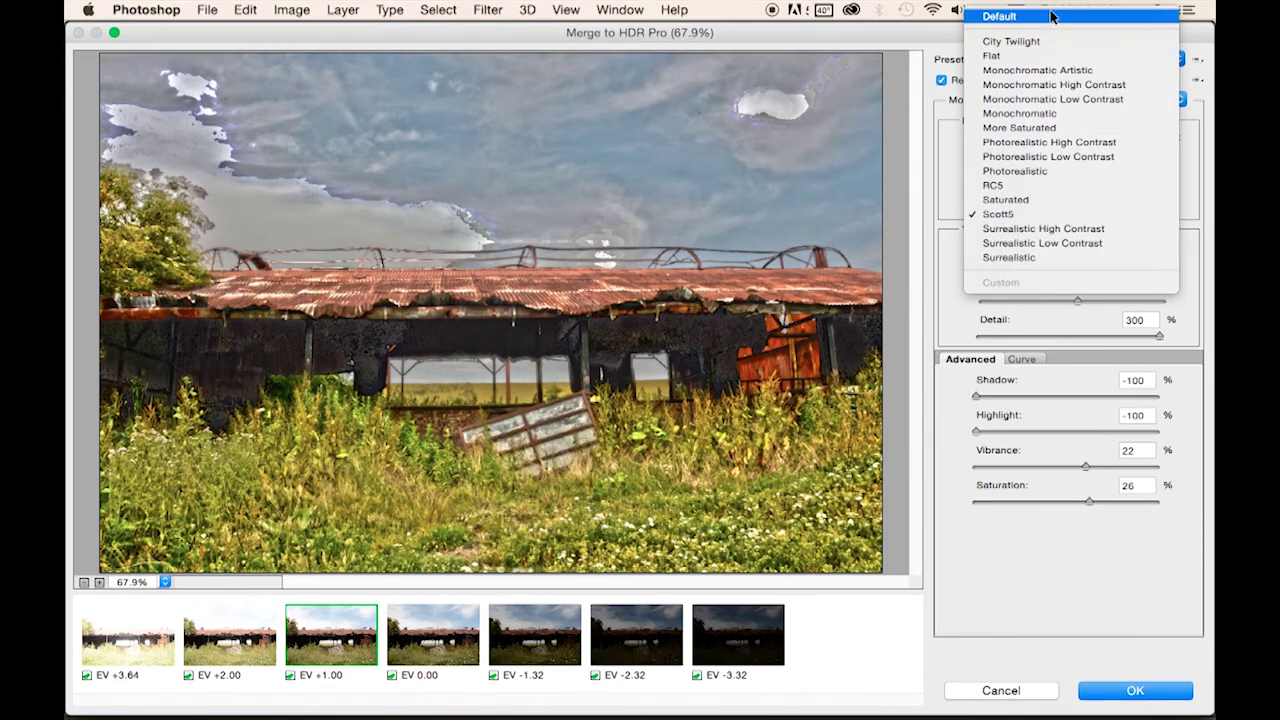
pyautogui.press('Escape')
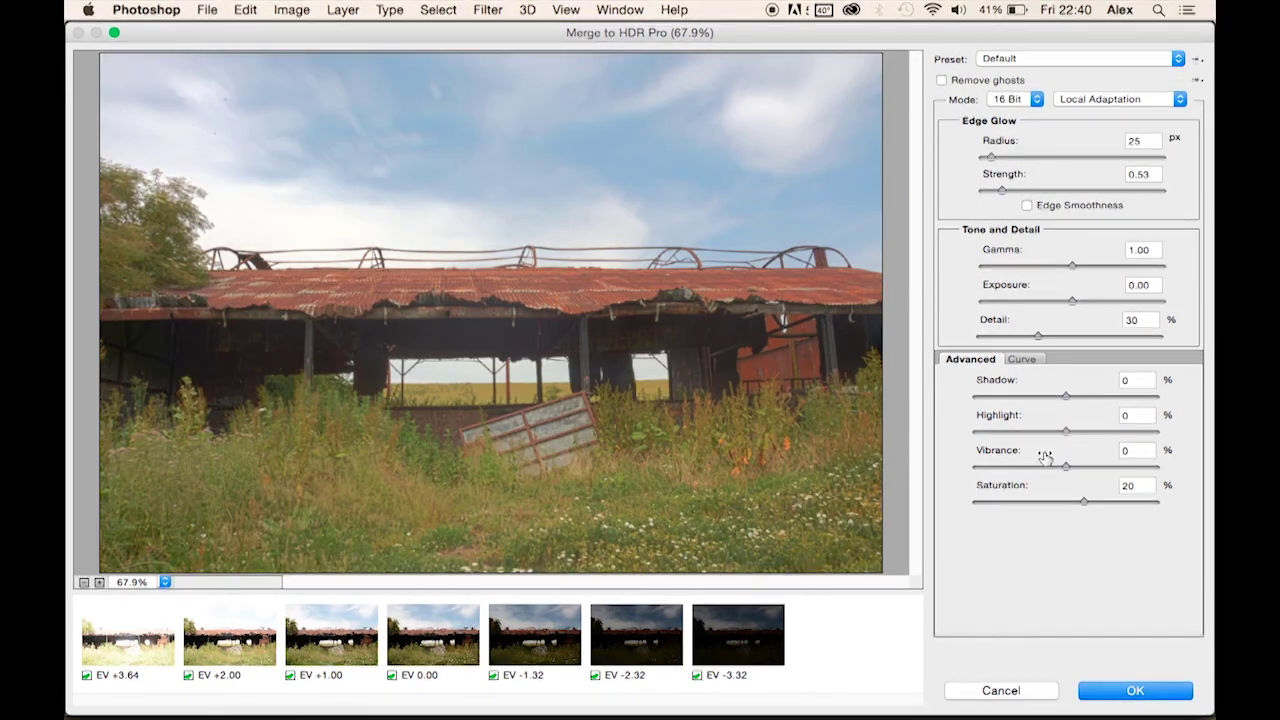
# Set Edge Glow Radius to 298 px, Strength to 2.58 and Gamma to 1.06
pyautogui.moveTo(1079, 266); pyautogui.dragTo(1074, 266)
pyautogui.moveTo(990, 157); pyautogui.dragTo(1089, 157)
pyautogui.moveTo(1002, 190); pyautogui.dragTo(1096, 182)
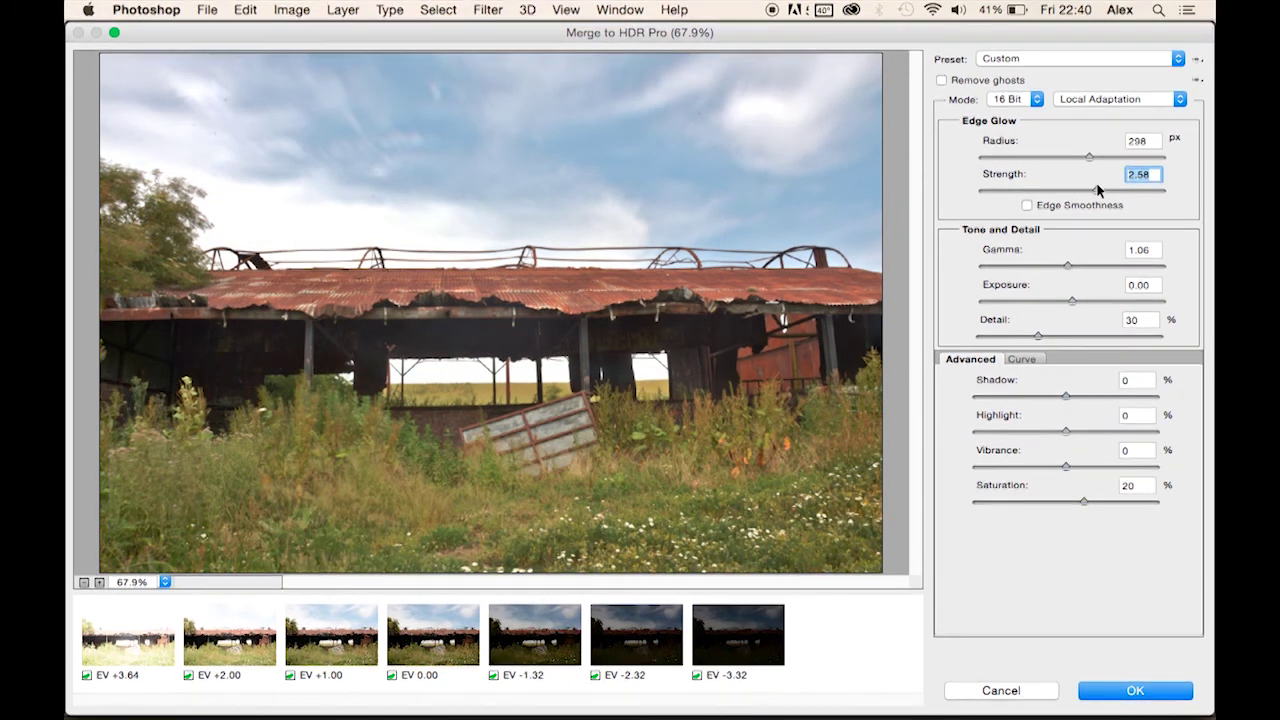